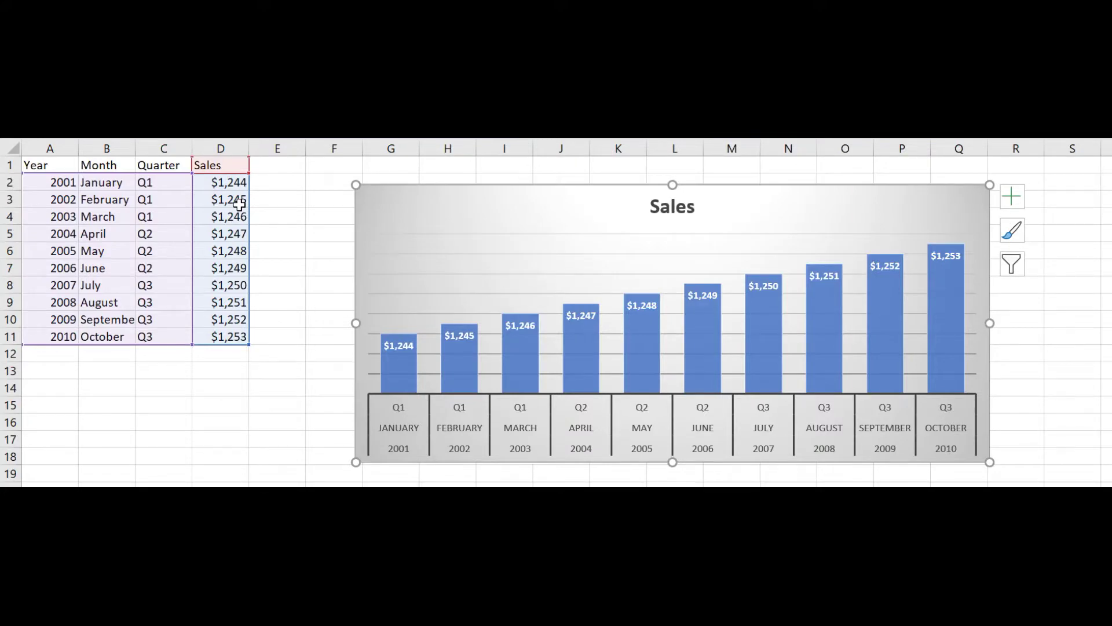
click(239, 204)
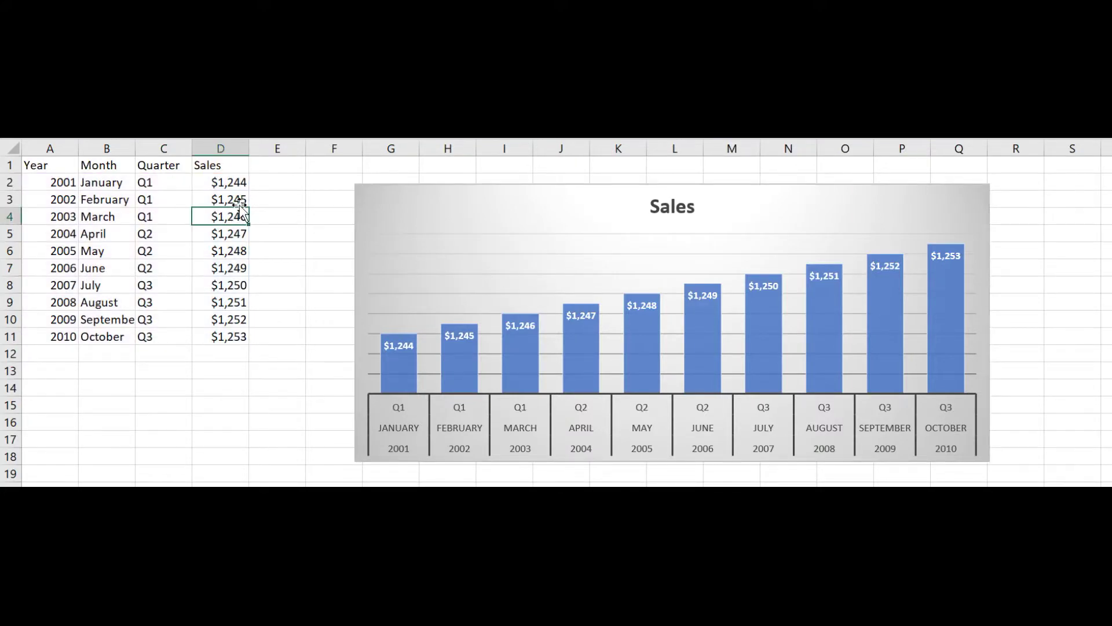